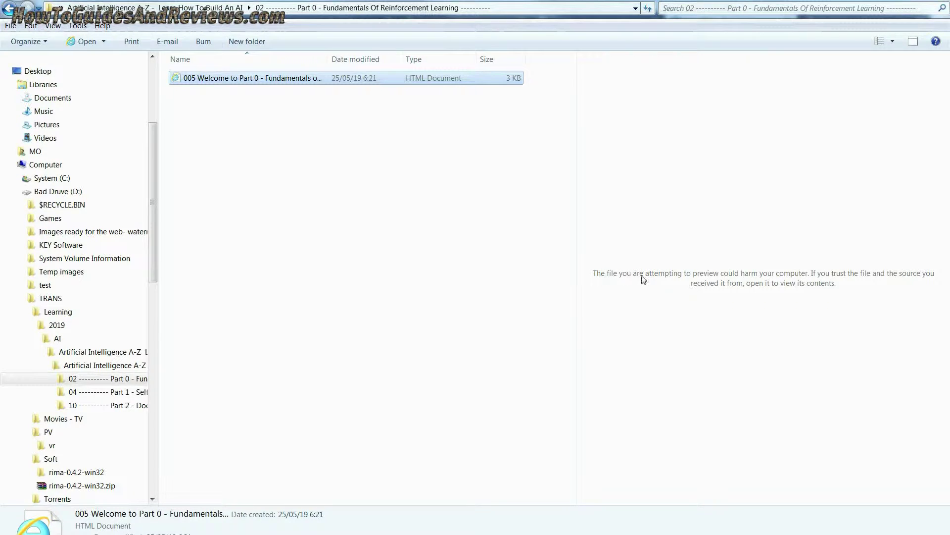
Step: Browse the Part 1 Self-Driving Car and Part 2 Doom folders on D:, selecting each welcome HTML file
key(BackSpace)
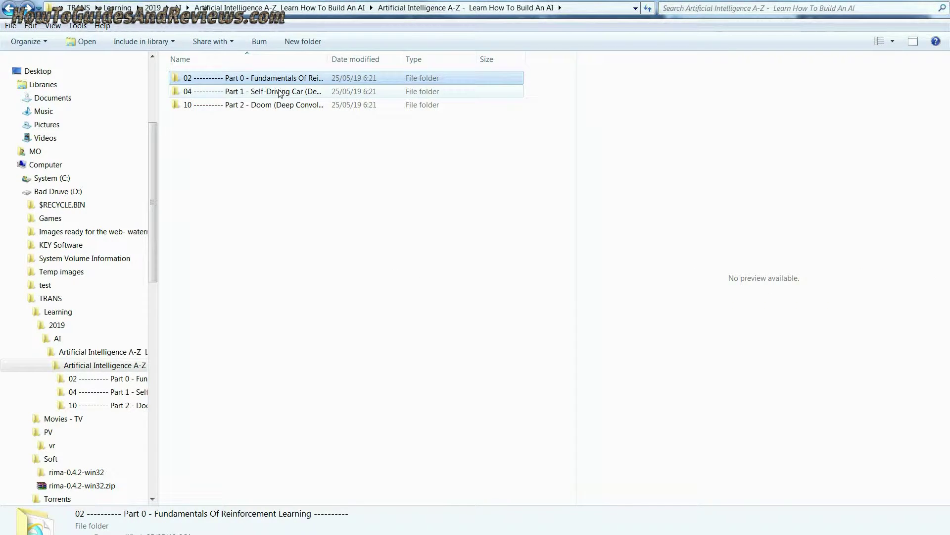
double_click(280, 93)
click(253, 78)
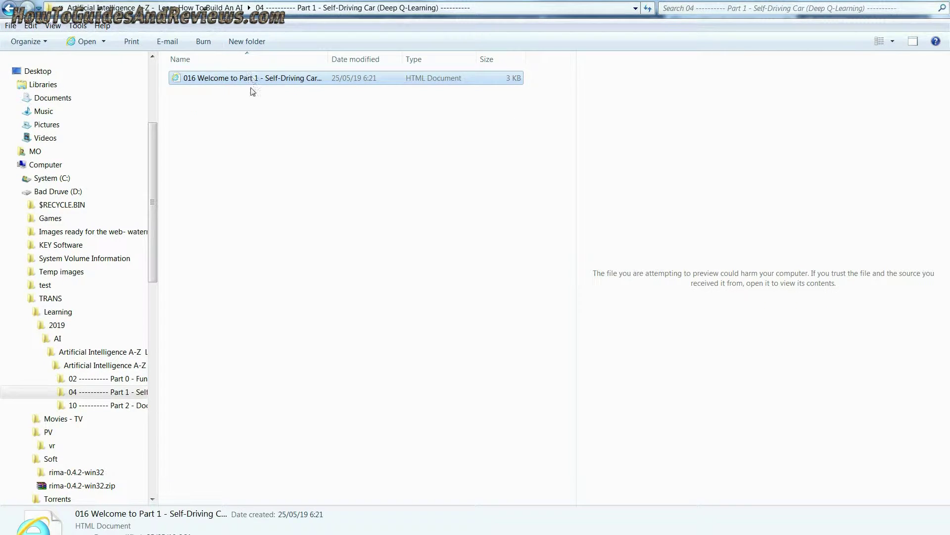
key(BackSpace)
double_click(246, 104)
click(242, 82)
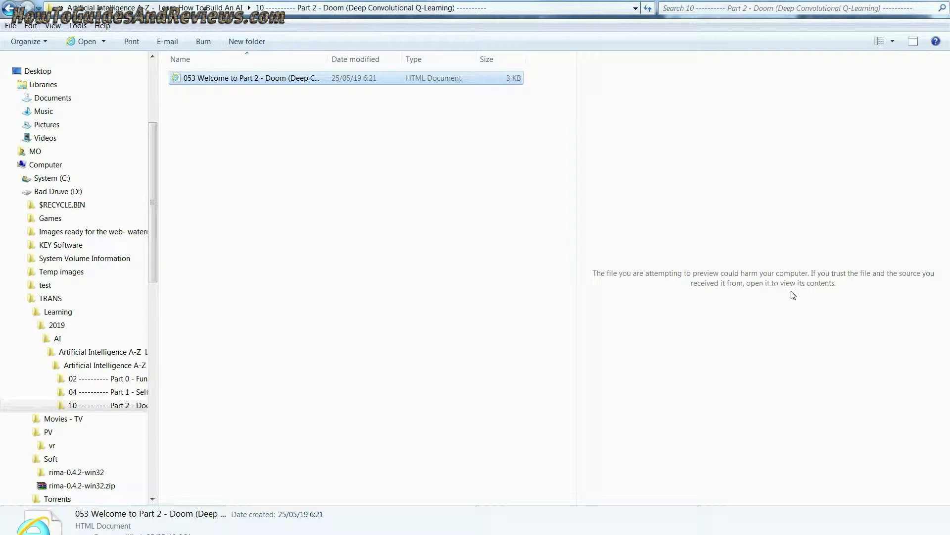
Step: Reselect the Part 2 welcome file, revisit Part 1's welcome HTML, then bring up CrystalDiskInfo
click(454, 250)
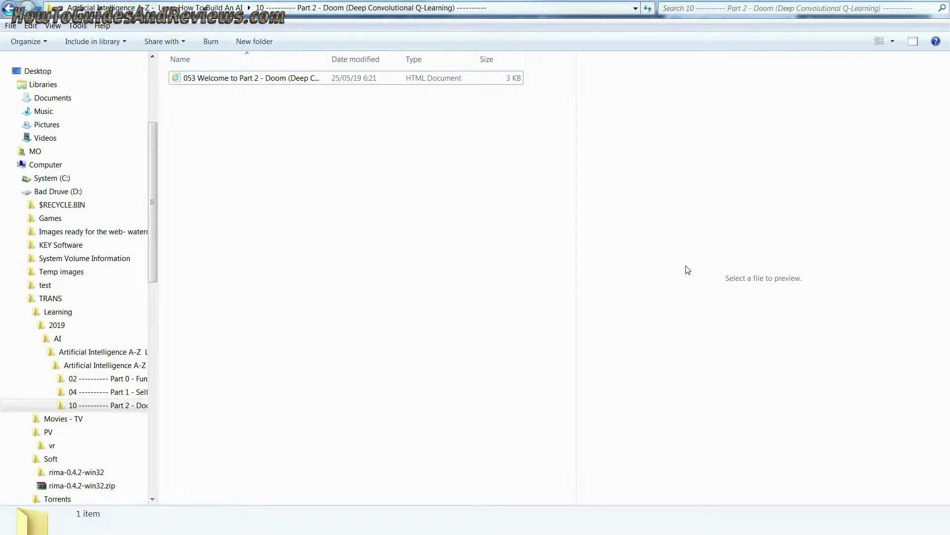
click(355, 79)
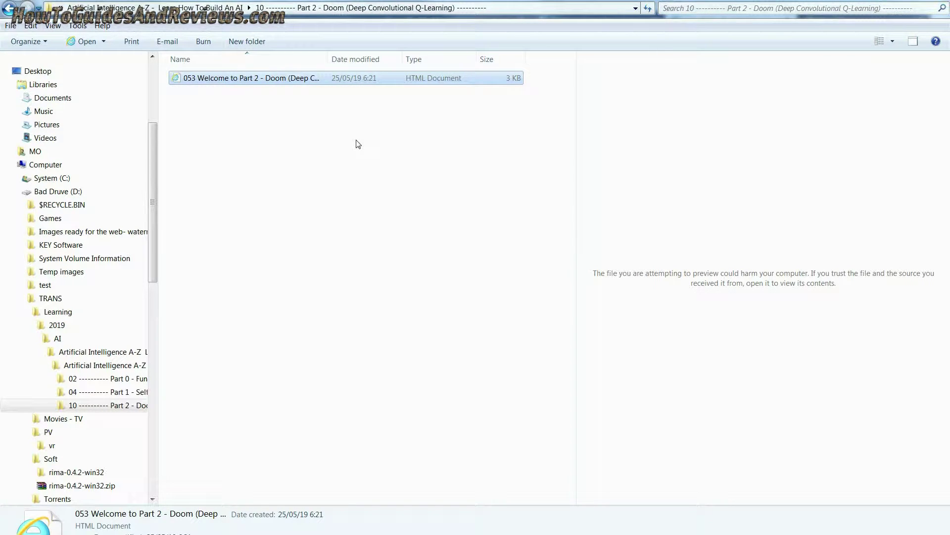
key(BackSpace)
double_click(231, 89)
click(238, 79)
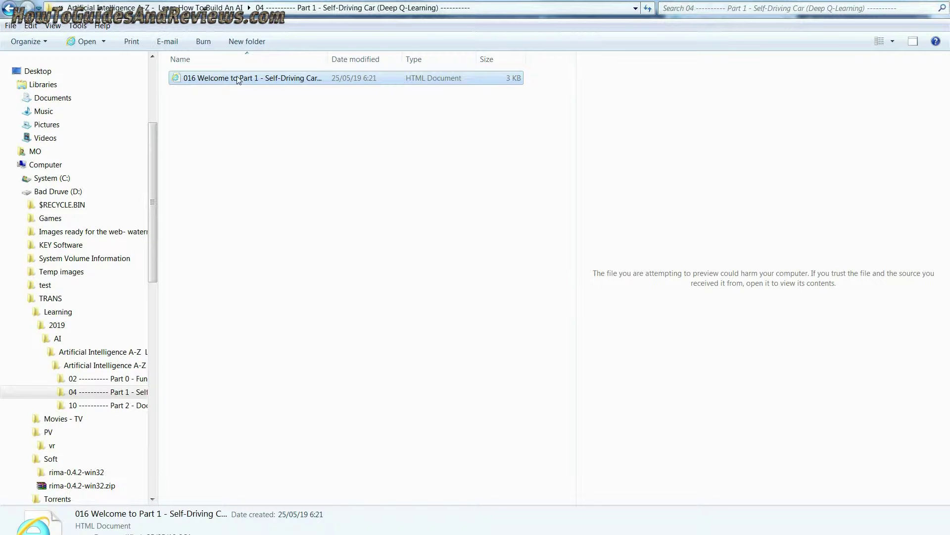
click(439, 273)
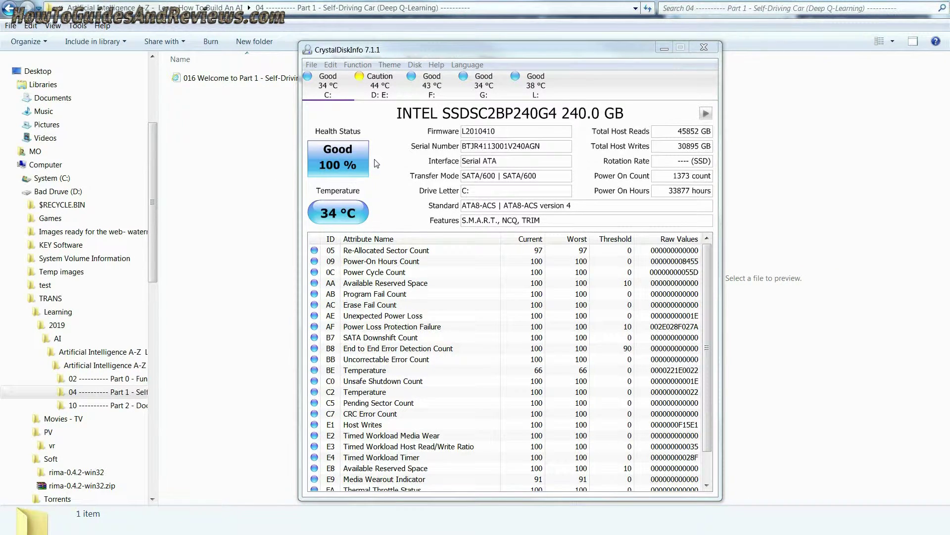
Step: Show the WDC 4000.7 GB D: E: disk's Caution status and inspect attributes C6, C5 and 0B
click(378, 96)
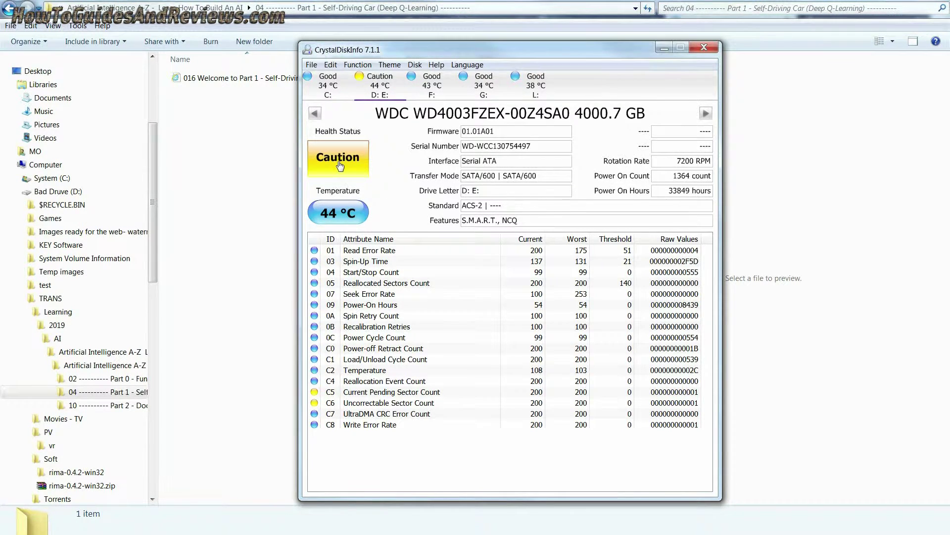
mouse_move(339, 165)
click(379, 406)
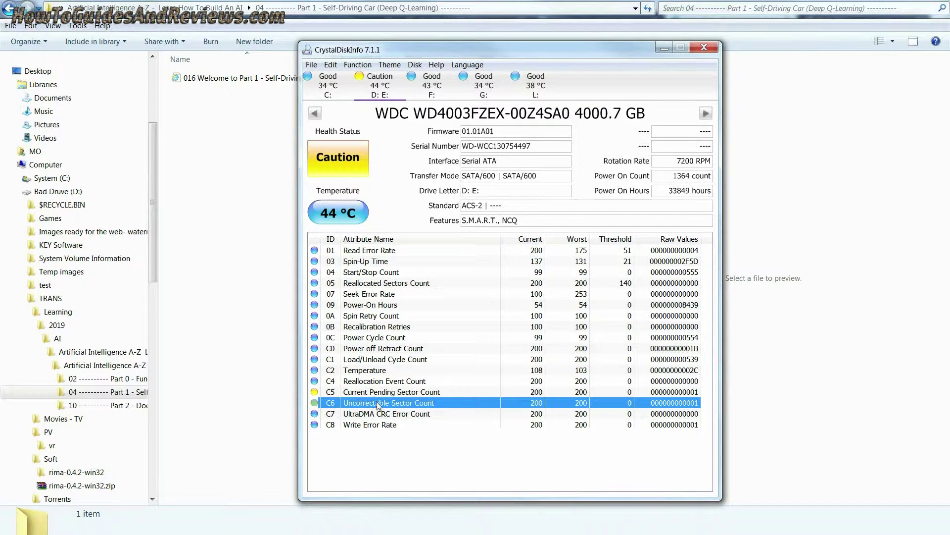
click(381, 396)
click(446, 328)
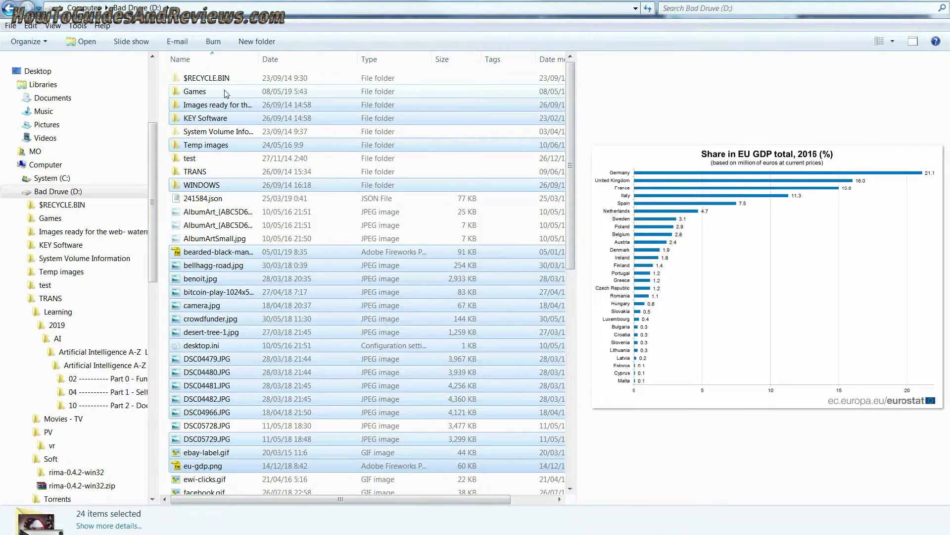
Step: Copy the 25 selected items, including Games, from D: and open the PD (L:) drive
ctrl+click(226, 92)
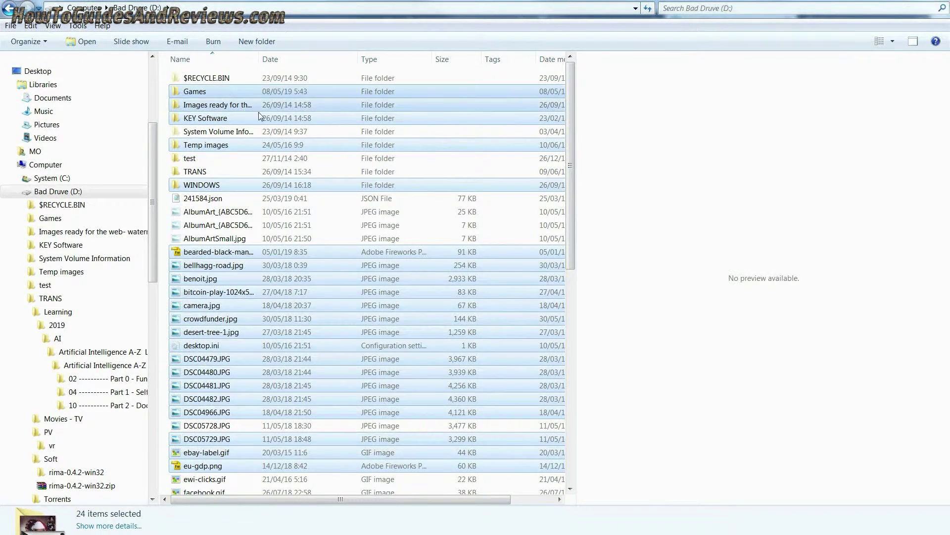
right_click(254, 268)
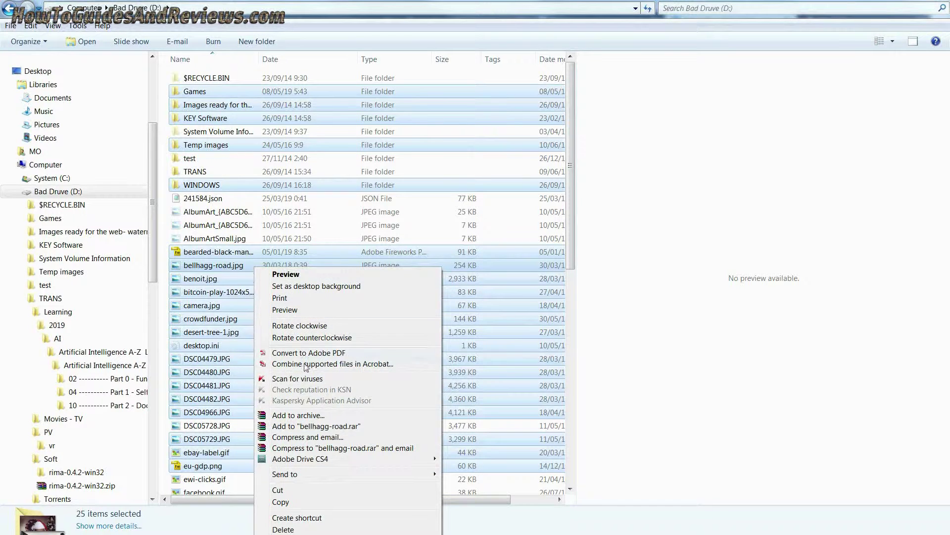
click(287, 503)
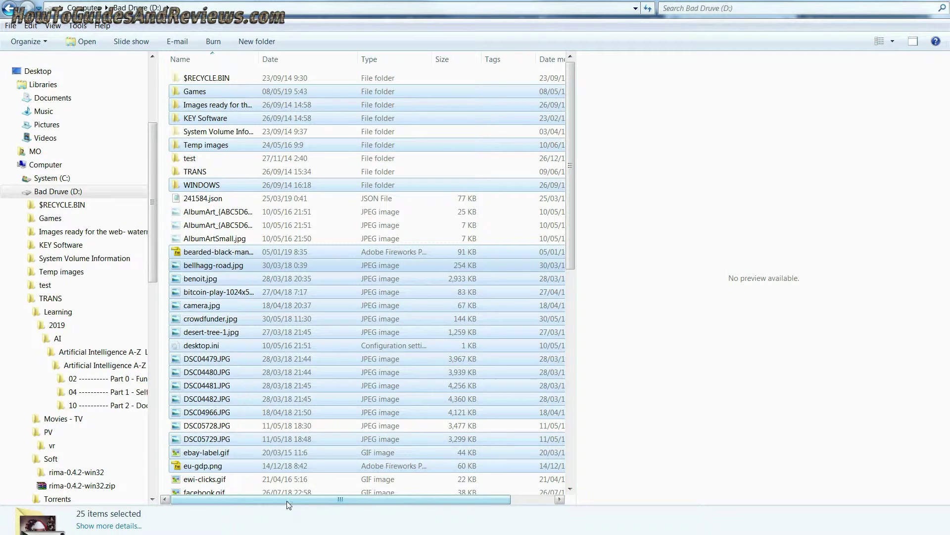
click(50, 164)
double_click(397, 168)
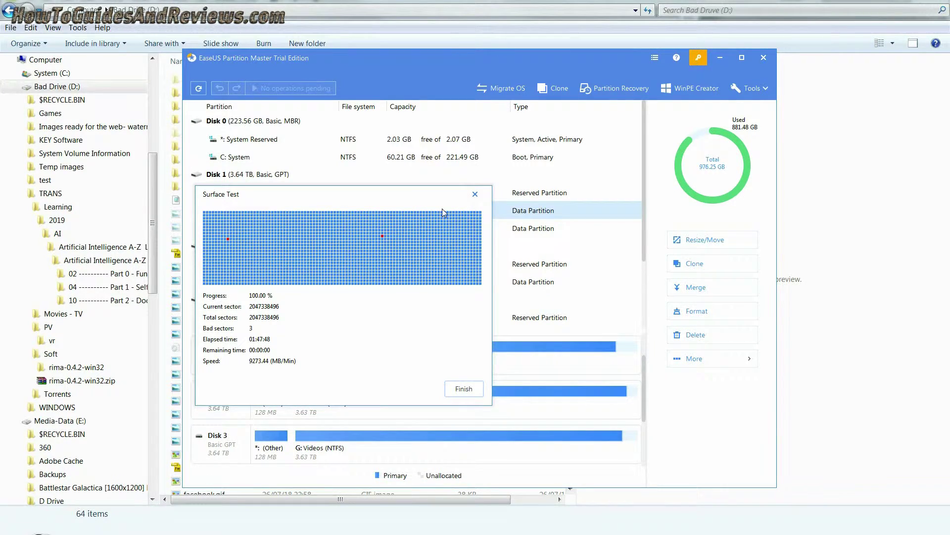
Step: Drag the finished Surface Test results to the right to reveal the D: Bad Druve partition
drag(401, 194, 490, 233)
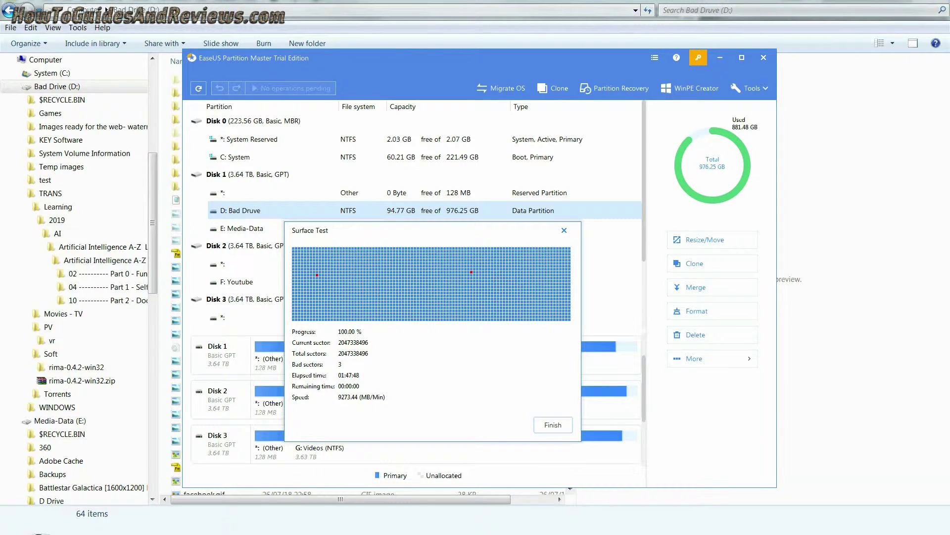
Step: Run a Smart Defrag 5 analysis of Bad Drive (D:), then close EaseUS's surface test results
key(super)
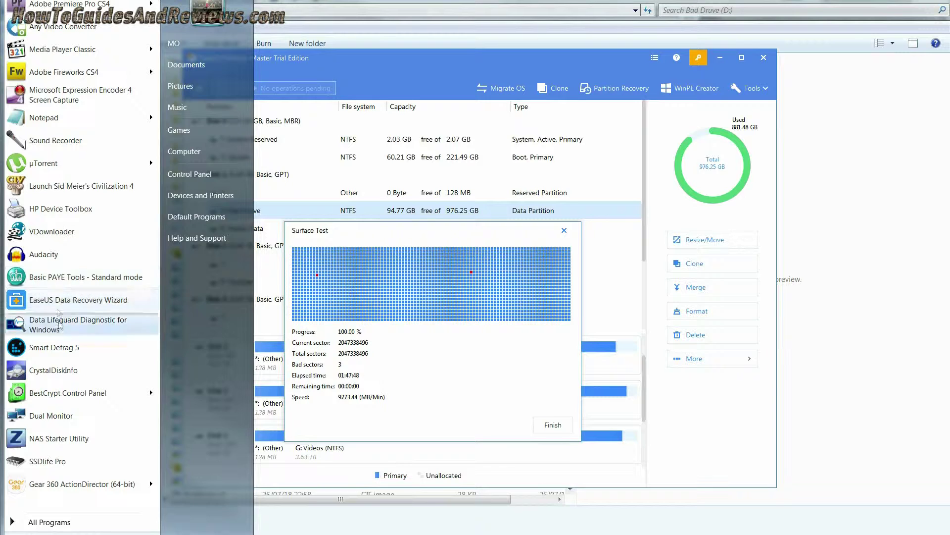
key(Escape)
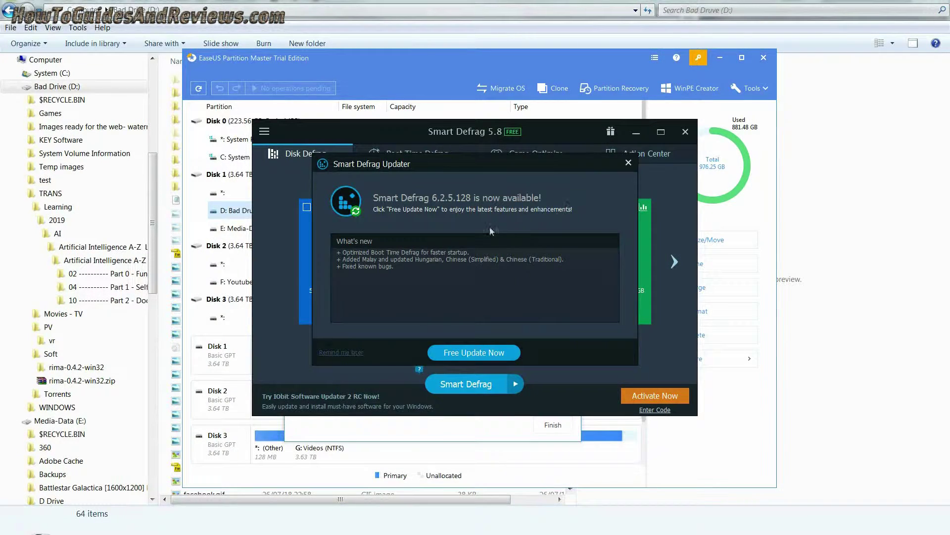
click(627, 165)
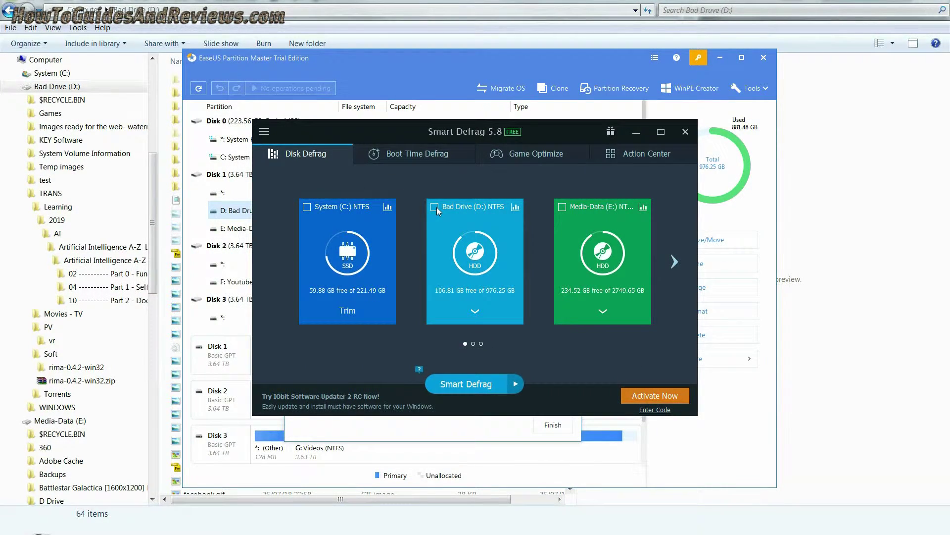
click(515, 383)
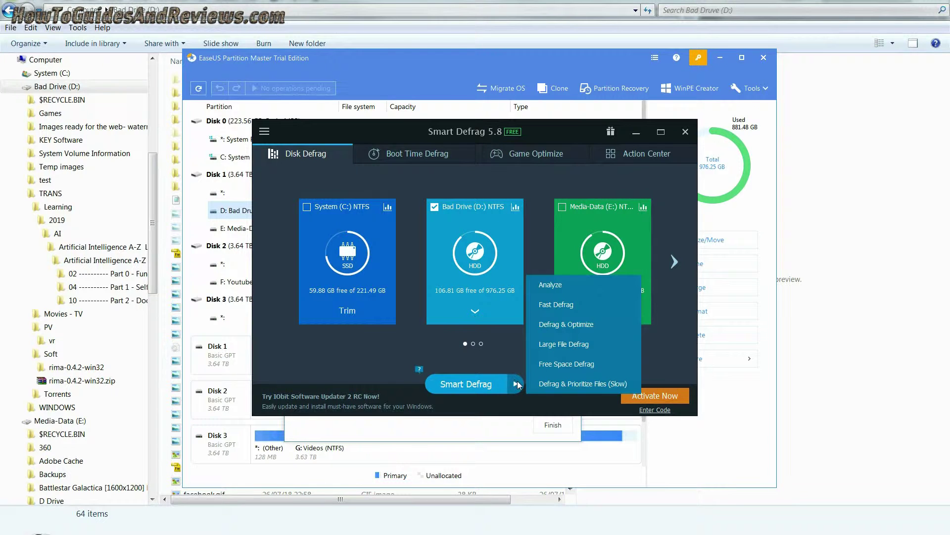
click(575, 285)
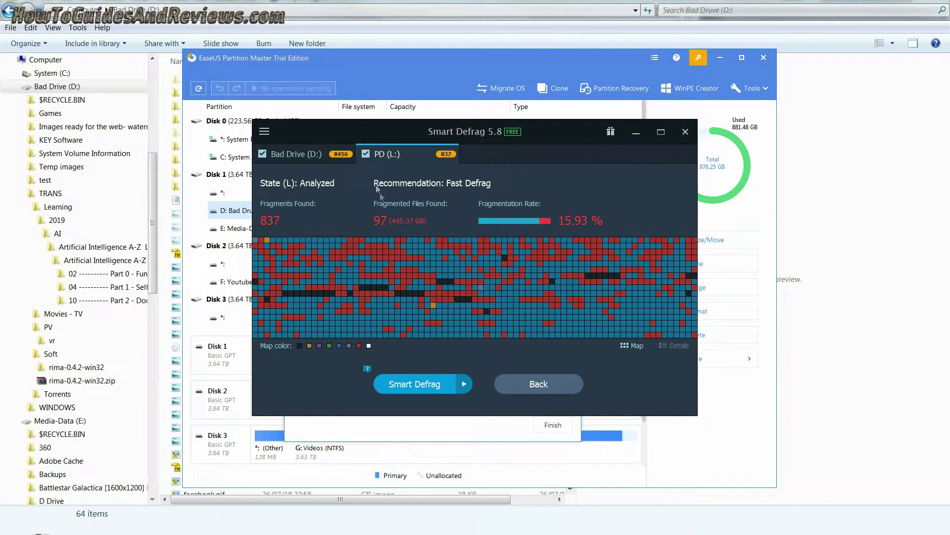
click(552, 424)
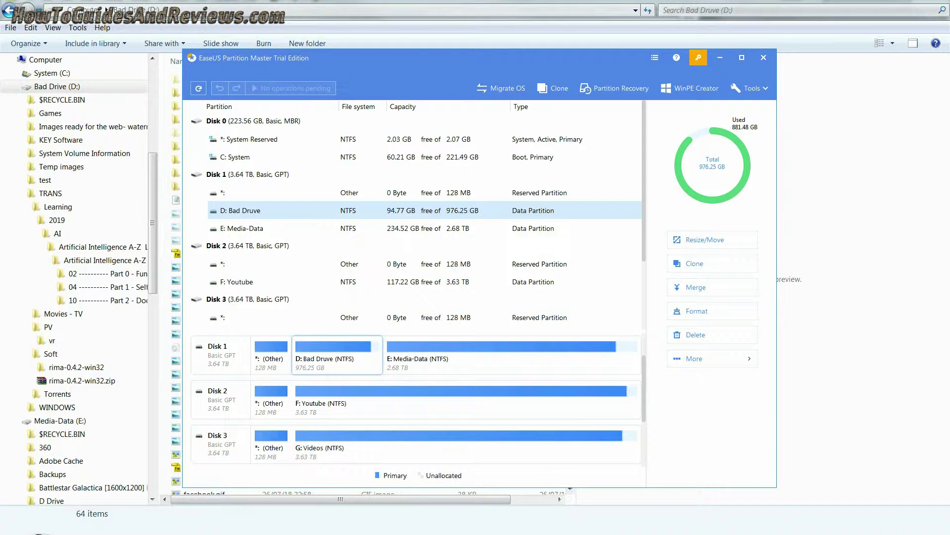
Step: Relaunch CrystalDiskInfo from the Start menu
key(super)
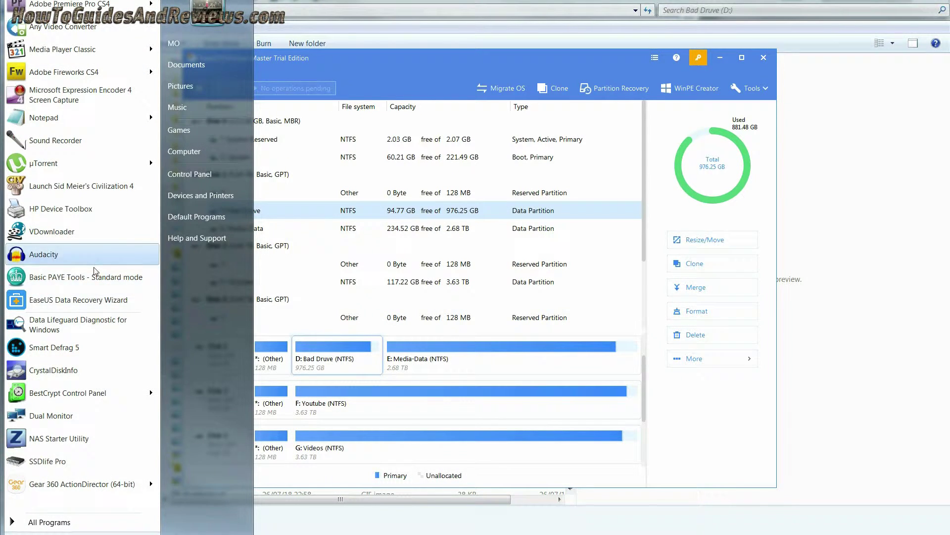
click(102, 371)
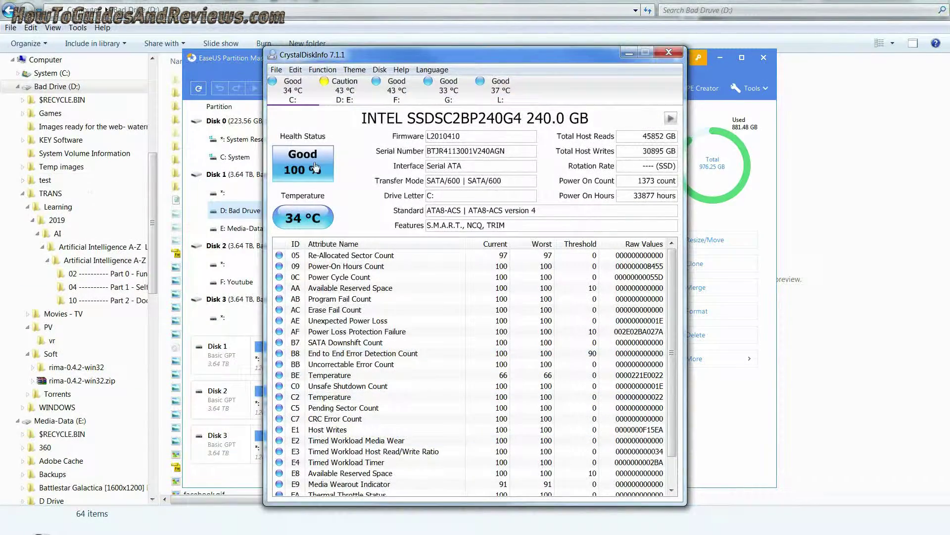